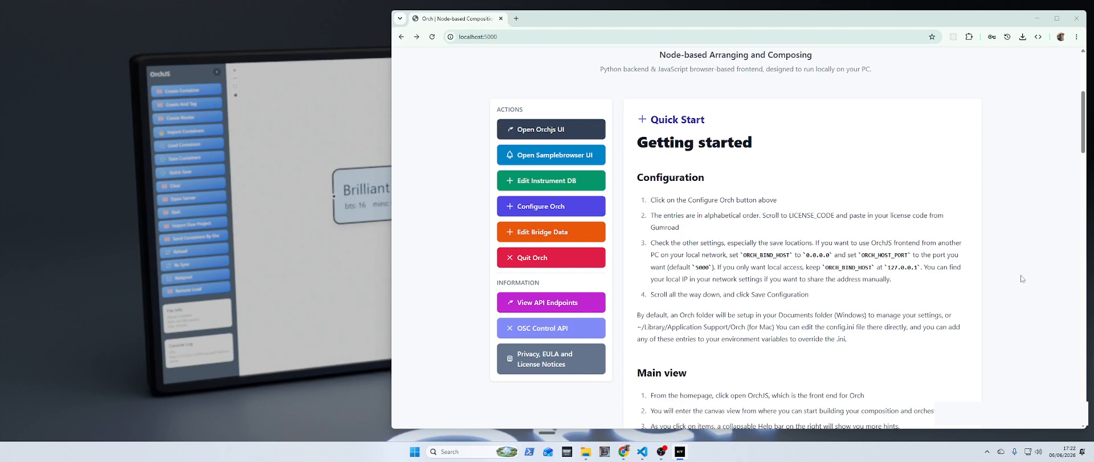
Step: Open the Instrument Database Editor and set the INSTR_ROOT folder to the INSTRUMENTS folder on SampleLibraries (G:)
{"action": "scroll", "coordinate": [1021, 275], "scroll_direction": "up", "scroll_amount": 1}
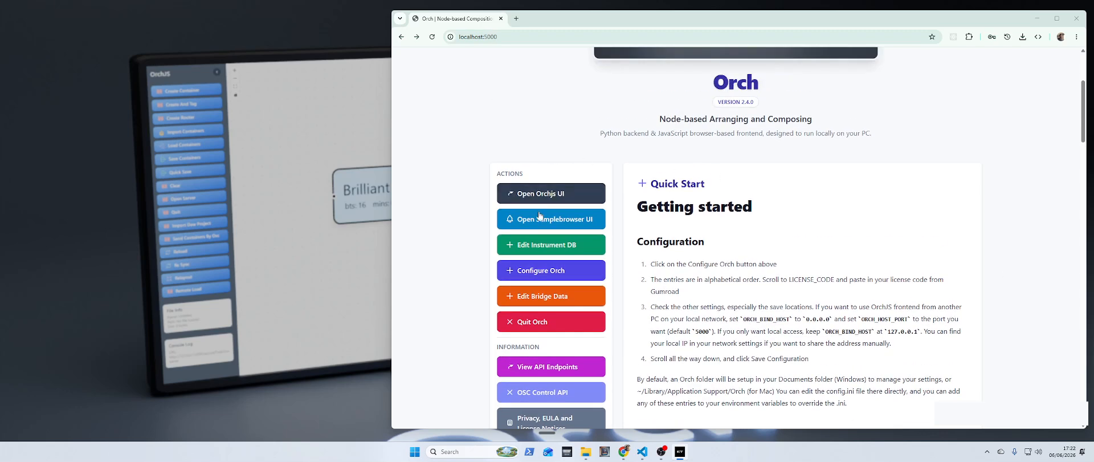
{"action": "left_click", "coordinate": [553, 246]}
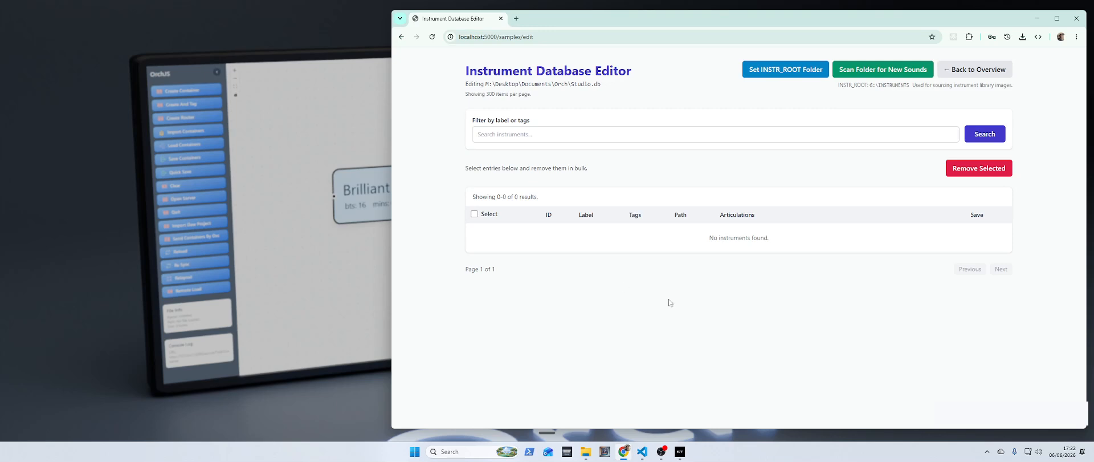
{"action": "left_click", "coordinate": [783, 73]}
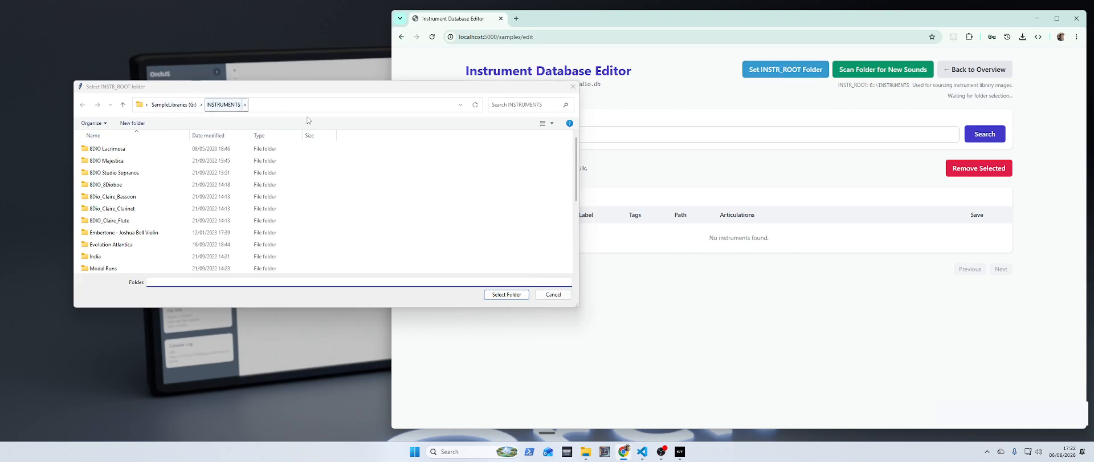
{"action": "left_click", "coordinate": [506, 295]}
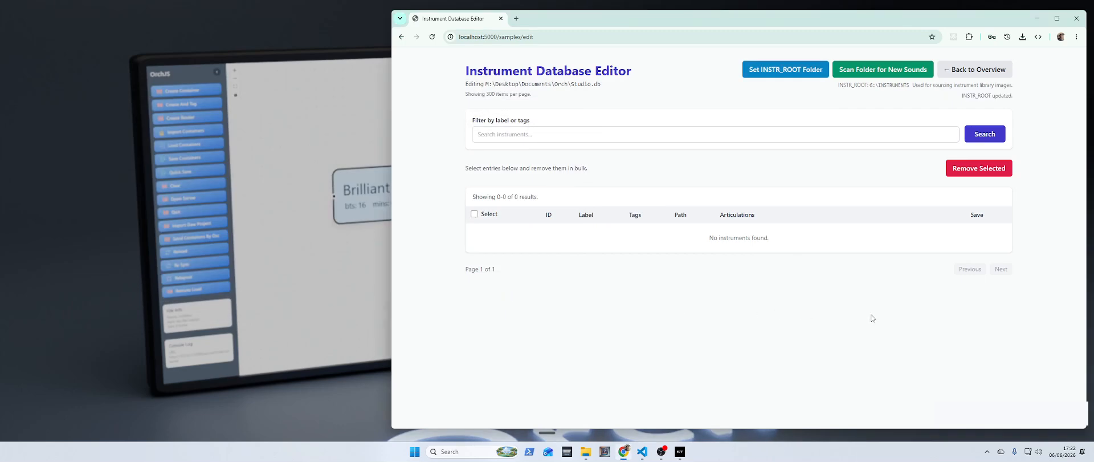
Step: Scan the India folder inside INSTRUMENTS for new sounds, accepting the suggested file extension
{"action": "left_click", "coordinate": [896, 69]}
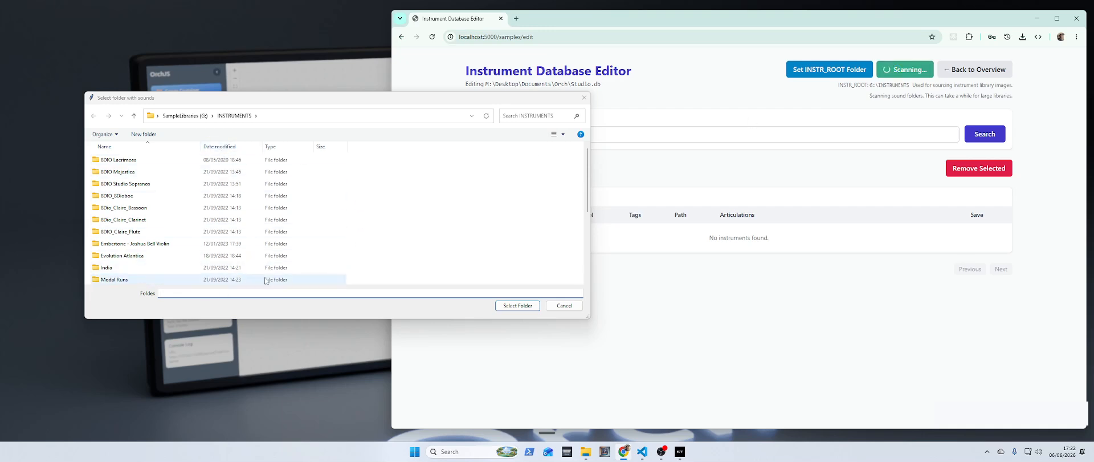
{"action": "left_click", "coordinate": [164, 268]}
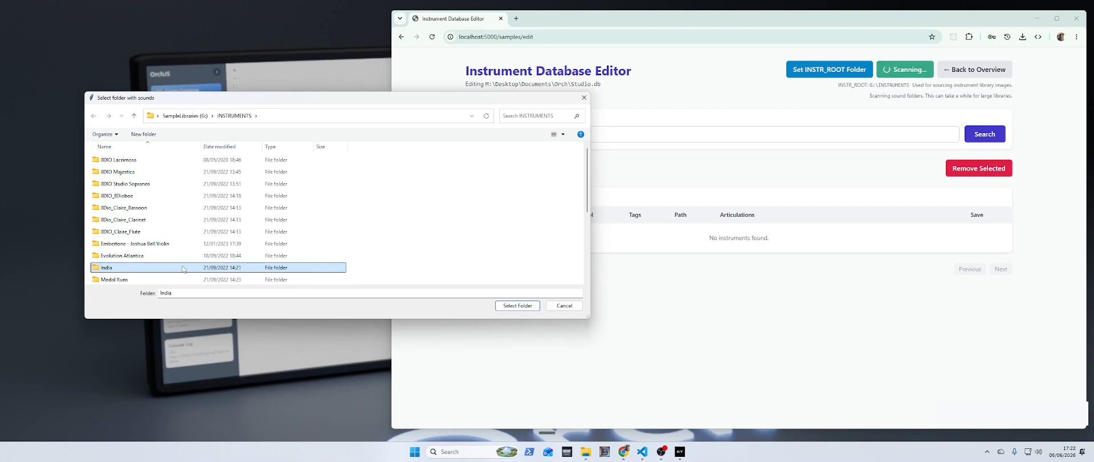
{"action": "double_click", "coordinate": [189, 268]}
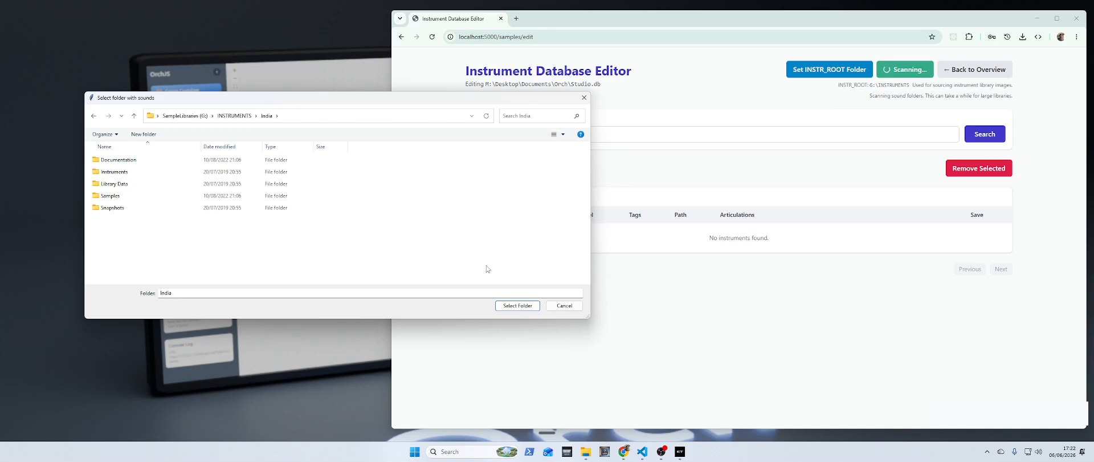
{"action": "left_click", "coordinate": [516, 306]}
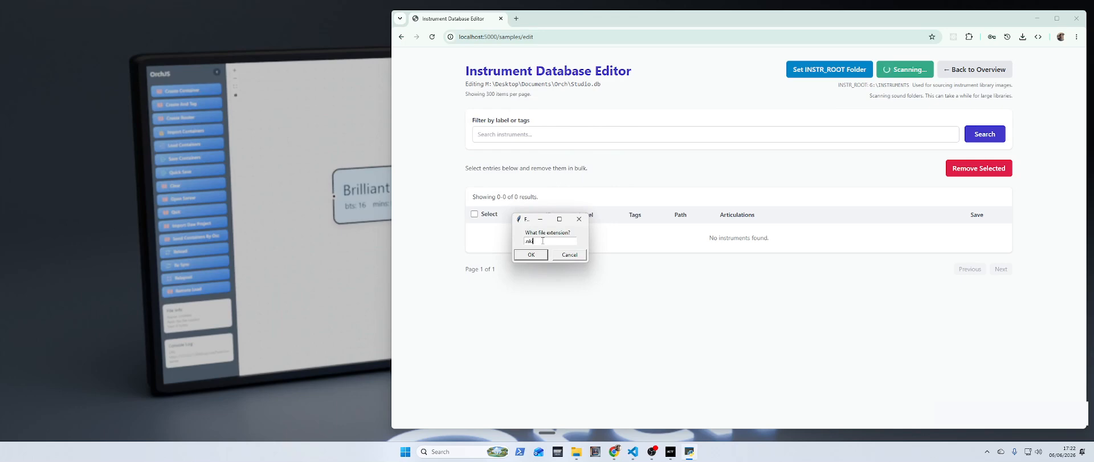
{"action": "left_click", "coordinate": [531, 254]}
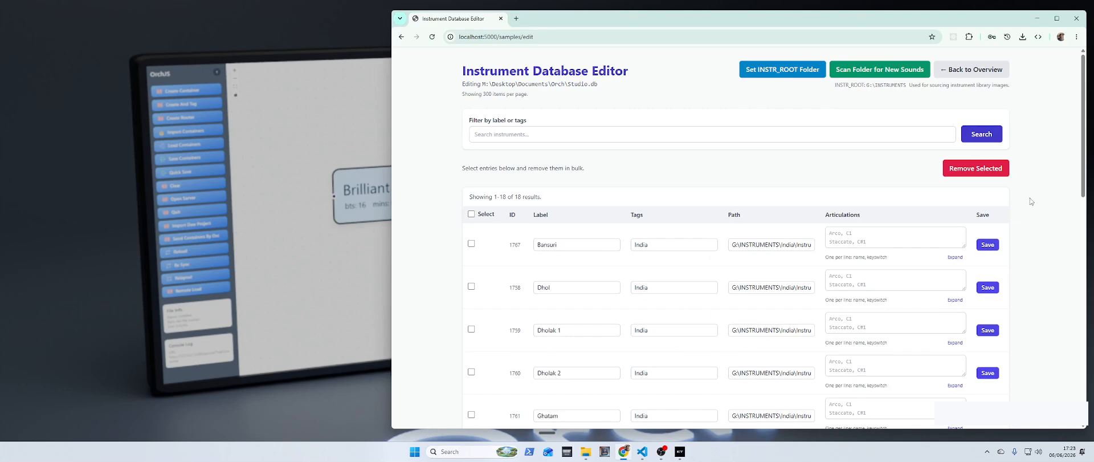
Step: Go back to the overview, open the Sample Browser, and pin Ghatam and Kanjira onto the Library Flow canvas
{"action": "left_click", "coordinate": [980, 71]}
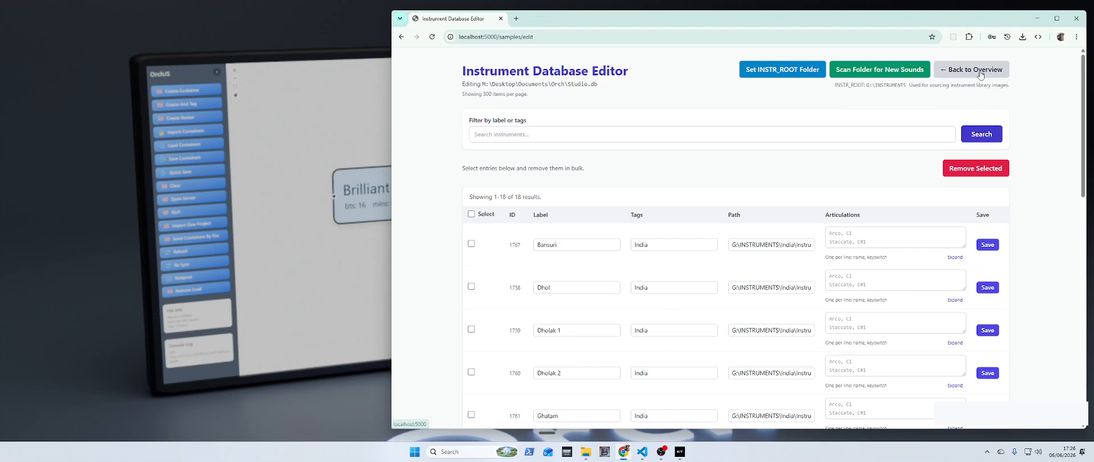
{"action": "left_click", "coordinate": [556, 379]}
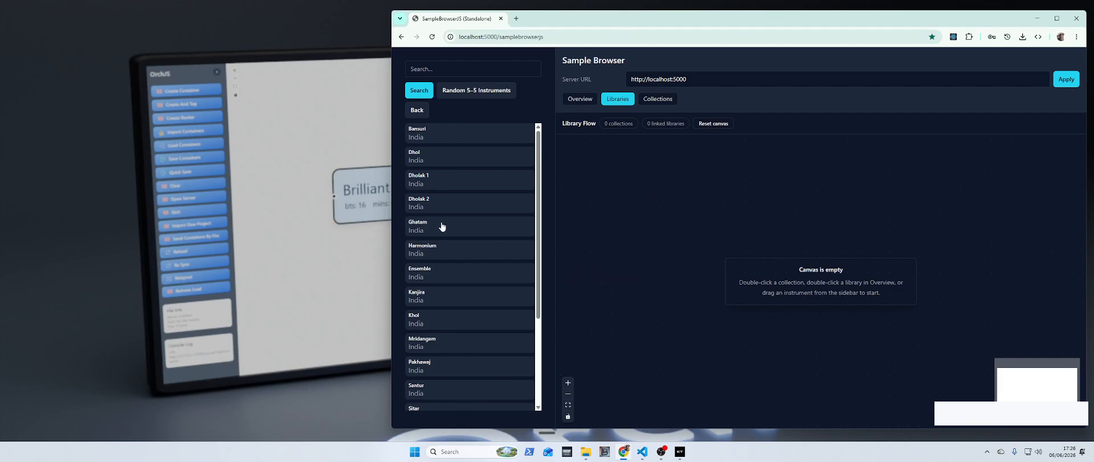
{"action": "left_click_drag", "start_coordinate": [443, 228], "coordinate": [652, 203]}
{"action": "left_click_drag", "start_coordinate": [454, 293], "coordinate": [772, 359]}
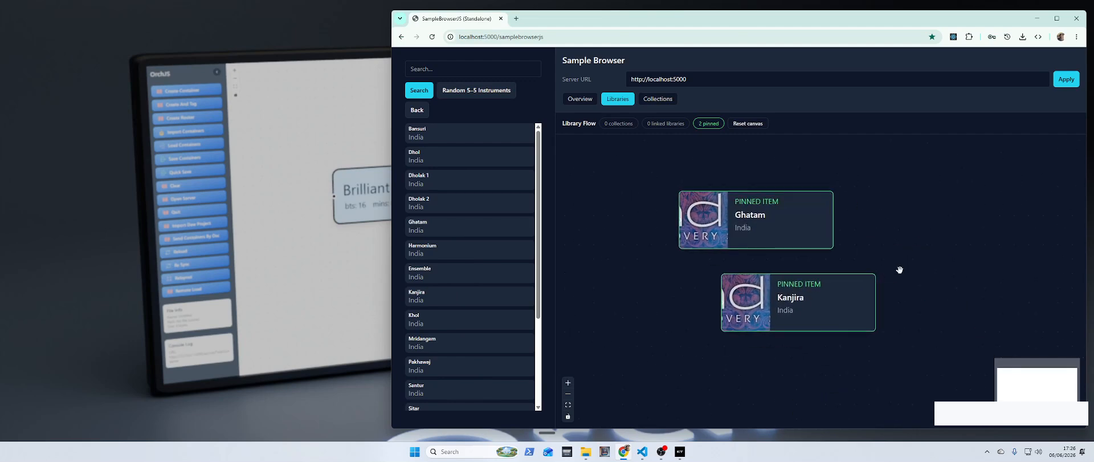
Step: Create a new collection named MyFirst
{"action": "left_click", "coordinate": [659, 101]}
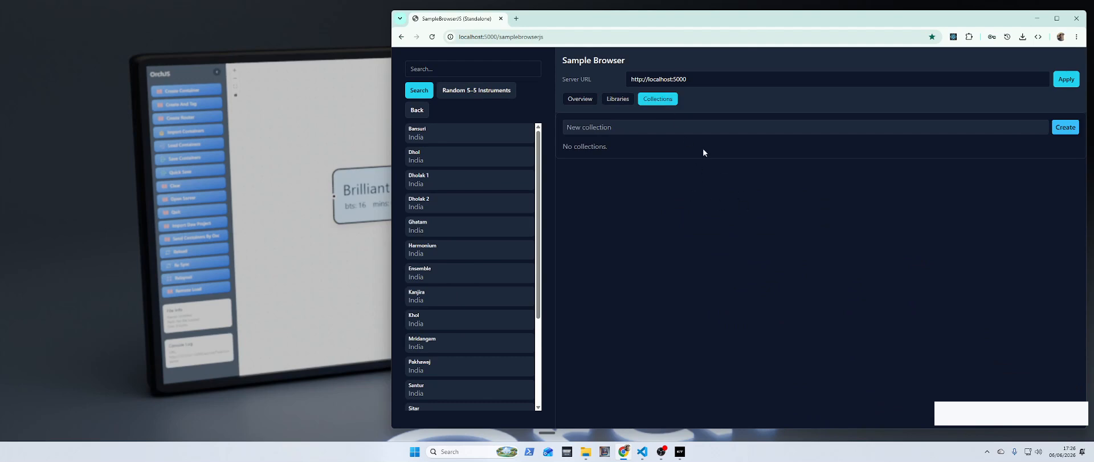
{"action": "left_click", "coordinate": [677, 129]}
{"action": "type", "text": "My"}
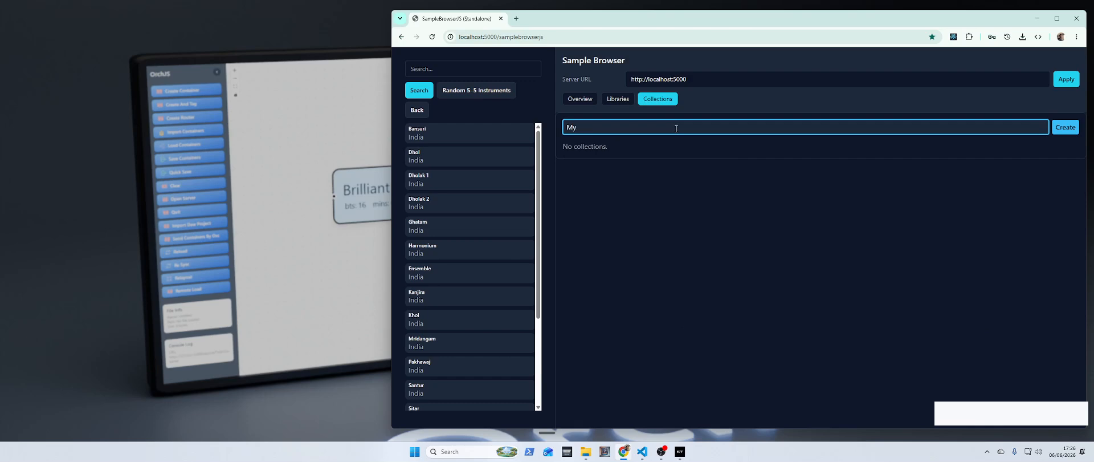
{"action": "type", "text": "First"}
{"action": "left_click", "coordinate": [1064, 128]}
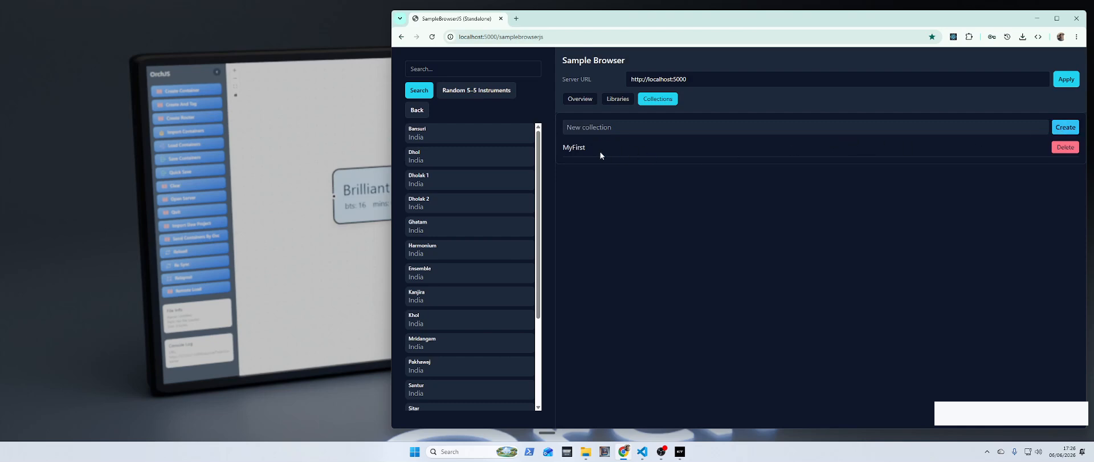
Step: Open the MyFirst collection and add Khol and Kanjira to it as samples
{"action": "left_click", "coordinate": [580, 150]}
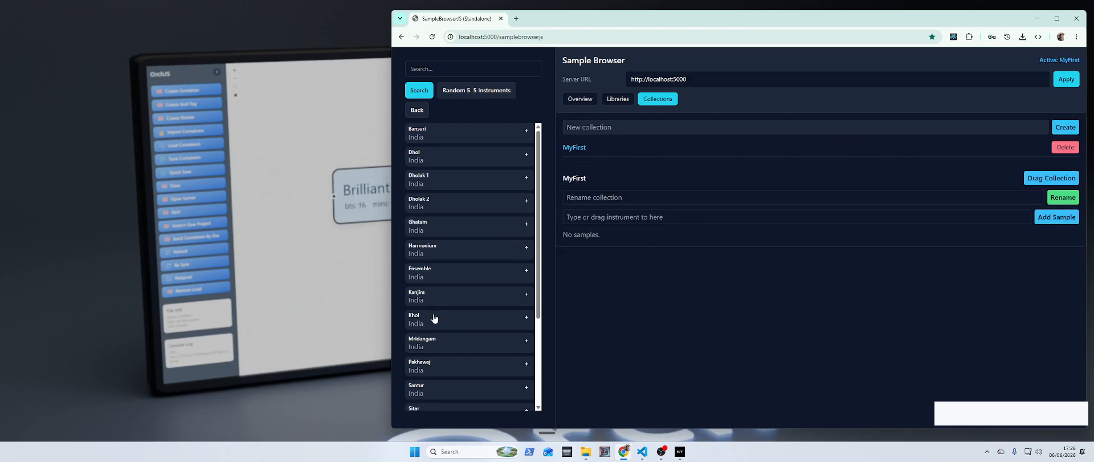
{"action": "left_click_drag", "start_coordinate": [434, 317], "coordinate": [594, 218]}
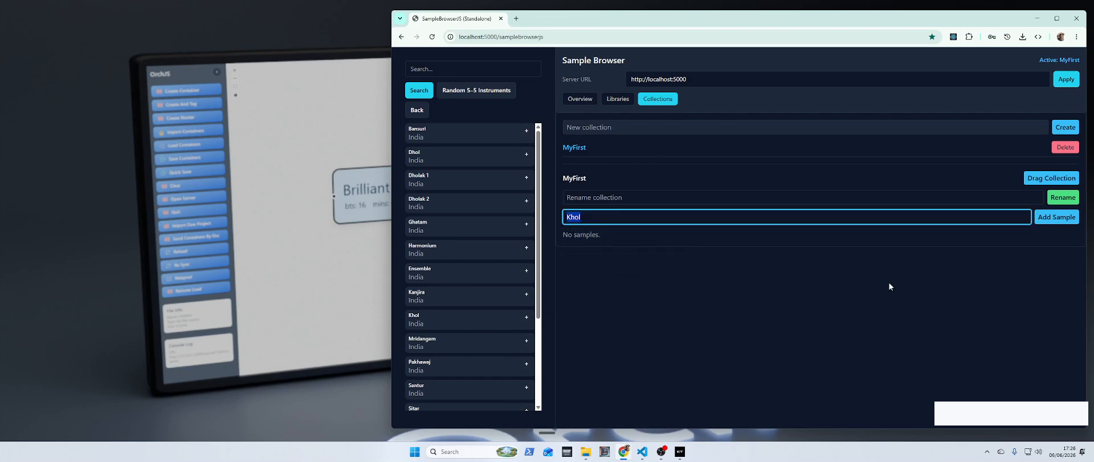
{"action": "left_click", "coordinate": [1057, 217]}
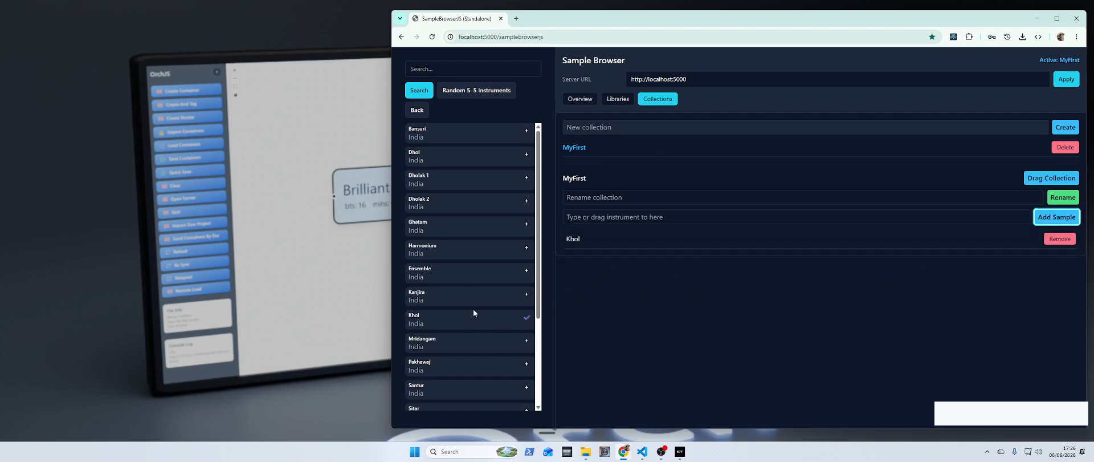
{"action": "left_click", "coordinate": [436, 295]}
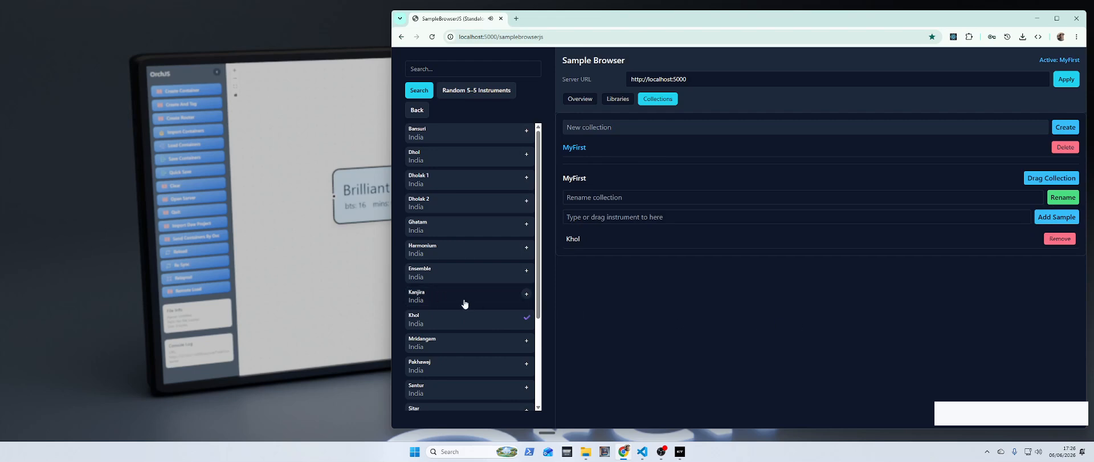
{"action": "left_click_drag", "start_coordinate": [447, 298], "coordinate": [646, 222]}
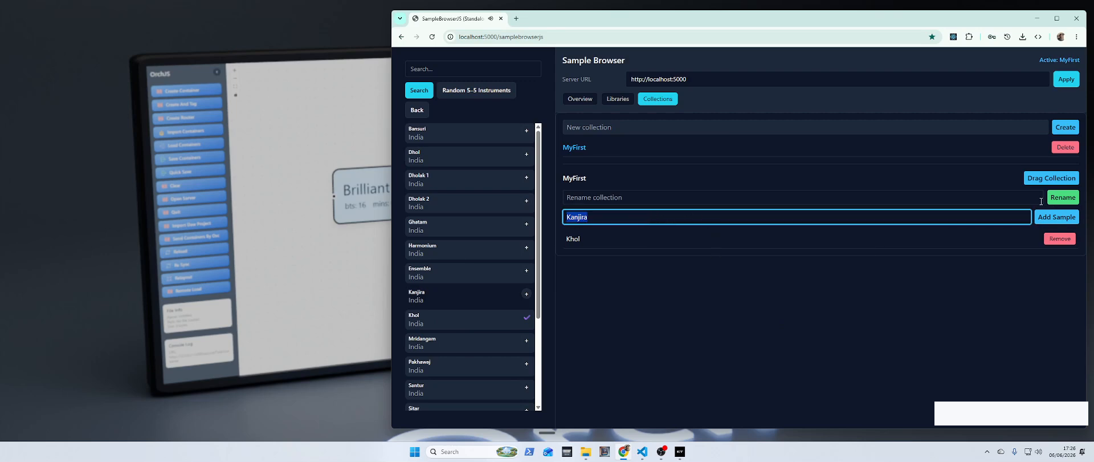
{"action": "key", "text": "Tab"}
{"action": "key", "text": "Return"}
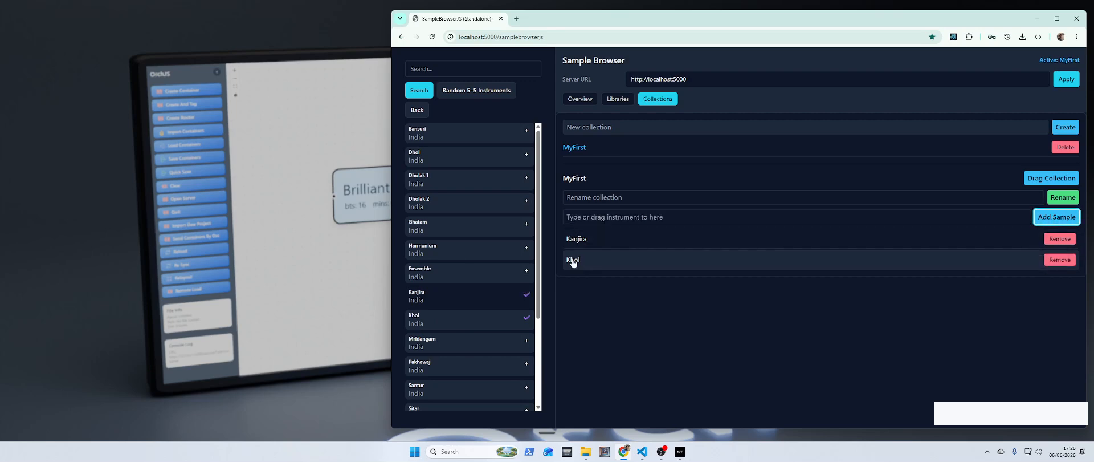
Step: Show MyFirst on the Library Flow canvas and attach the pinned Ghatam item to the collection
{"action": "left_click", "coordinate": [577, 240]}
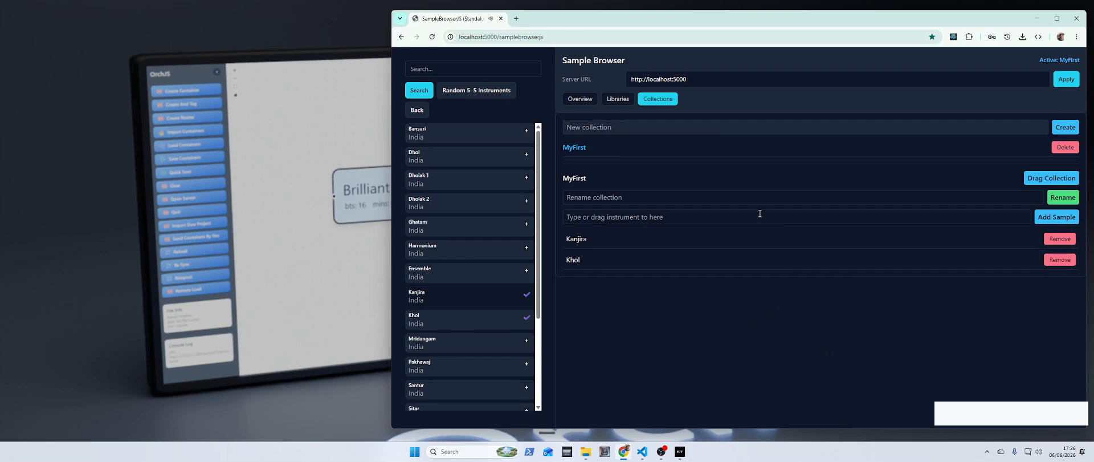
{"action": "left_click", "coordinate": [578, 150]}
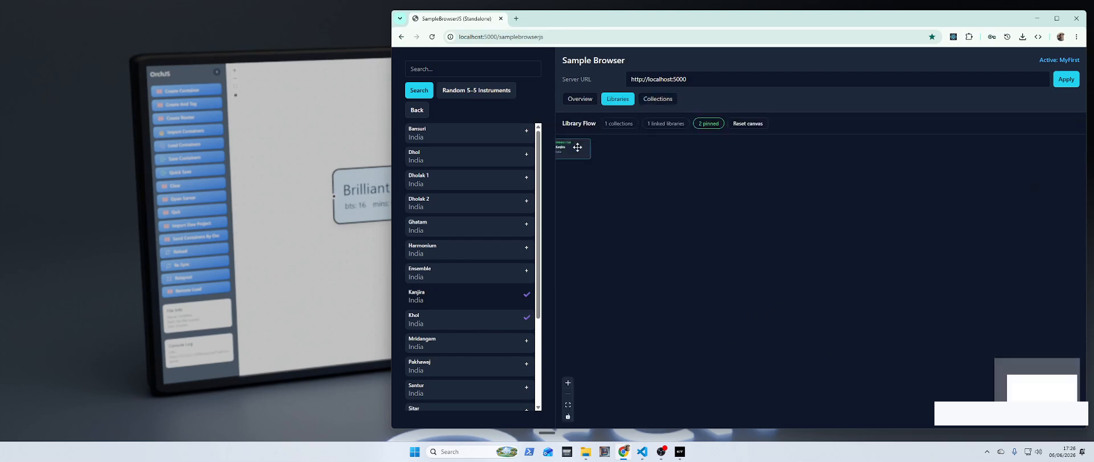
{"action": "left_click_drag", "start_coordinate": [770, 303], "coordinate": [745, 318]}
{"action": "scroll", "coordinate": [717, 240], "scroll_direction": "up", "scroll_amount": 2}
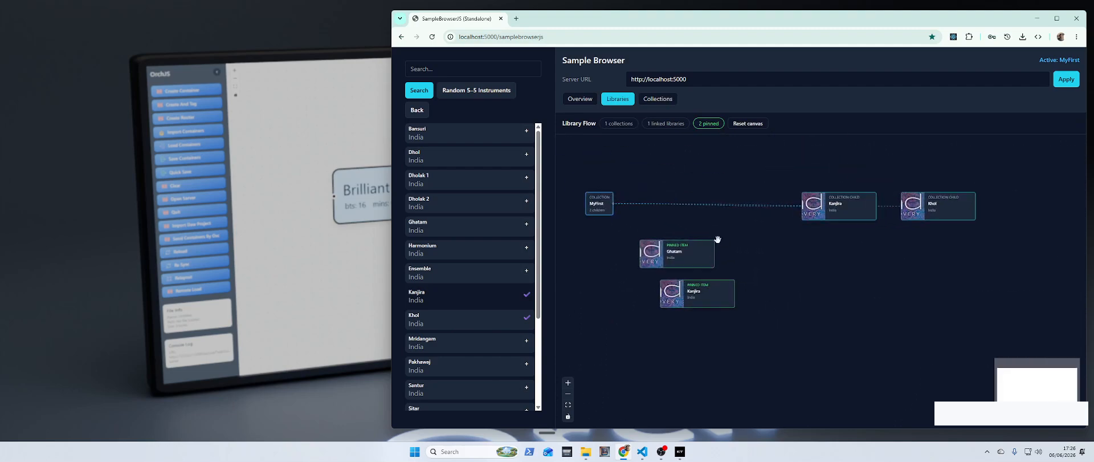
{"action": "left_click_drag", "start_coordinate": [766, 252], "coordinate": [799, 262]}
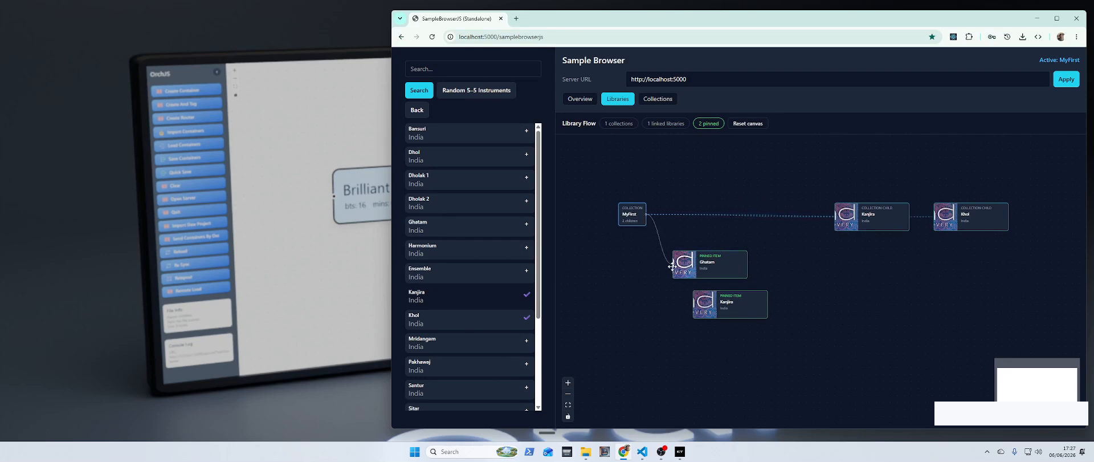
{"action": "left_click", "coordinate": [691, 267]}
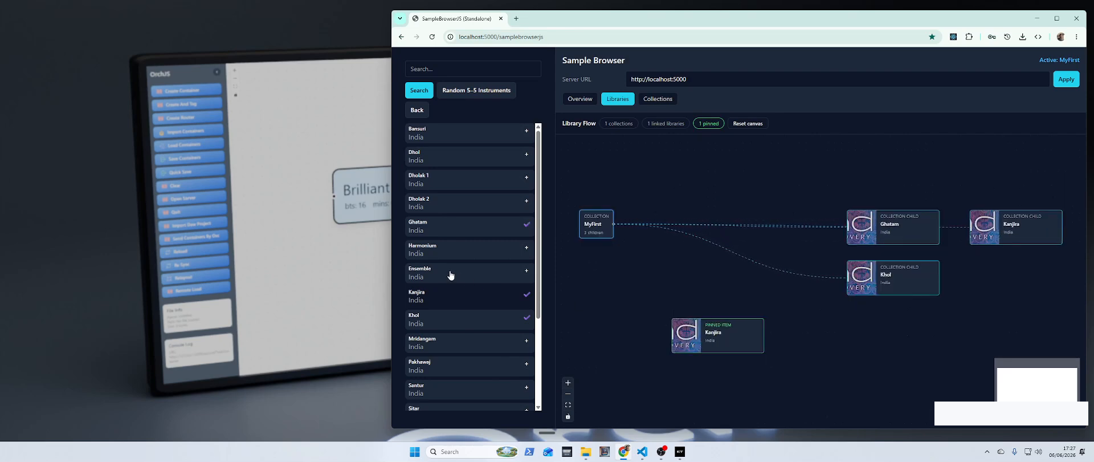
Step: Drag the India Ensemble instrument onto the canvas and attach it to the MyFirst collection
{"action": "left_click_drag", "start_coordinate": [449, 276], "coordinate": [666, 335]}
{"action": "scroll", "coordinate": [789, 348], "scroll_direction": "down", "scroll_amount": 2}
{"action": "left_click_drag", "start_coordinate": [788, 349], "coordinate": [794, 303]}
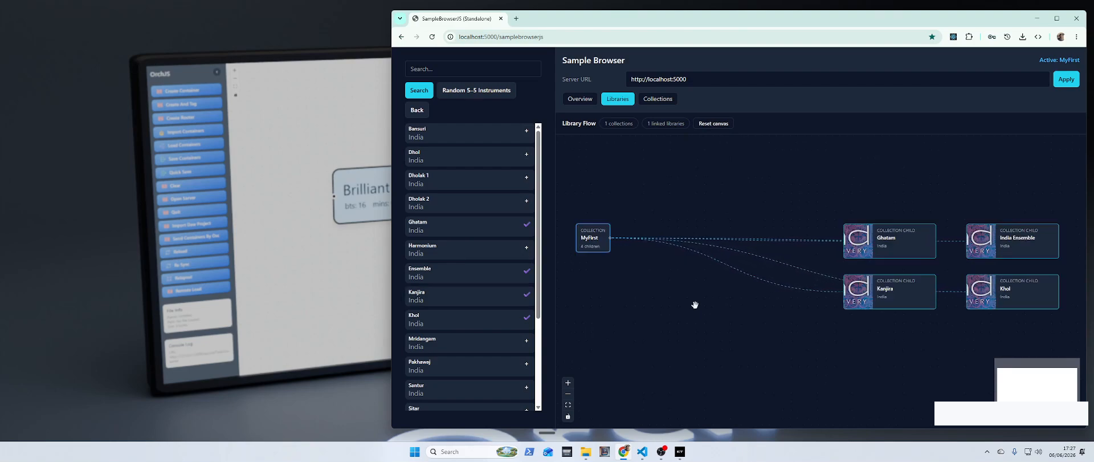
Step: Open the Drag Collection window for MyFirst and select all four sounds in it
{"action": "left_click", "coordinate": [666, 101]}
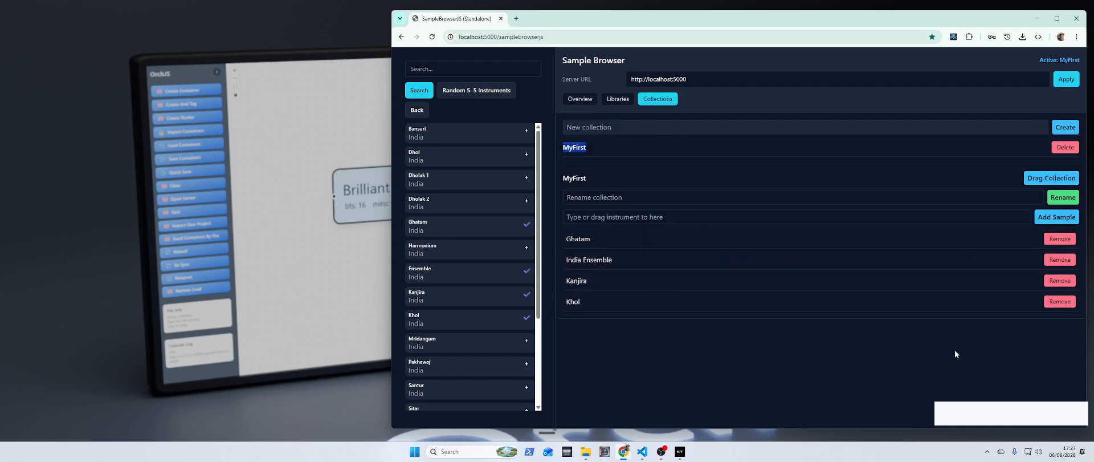
{"action": "left_click", "coordinate": [1053, 179]}
{"action": "left_click_drag", "start_coordinate": [85, 22], "coordinate": [860, 137]}
{"action": "left_click", "coordinate": [819, 189]}
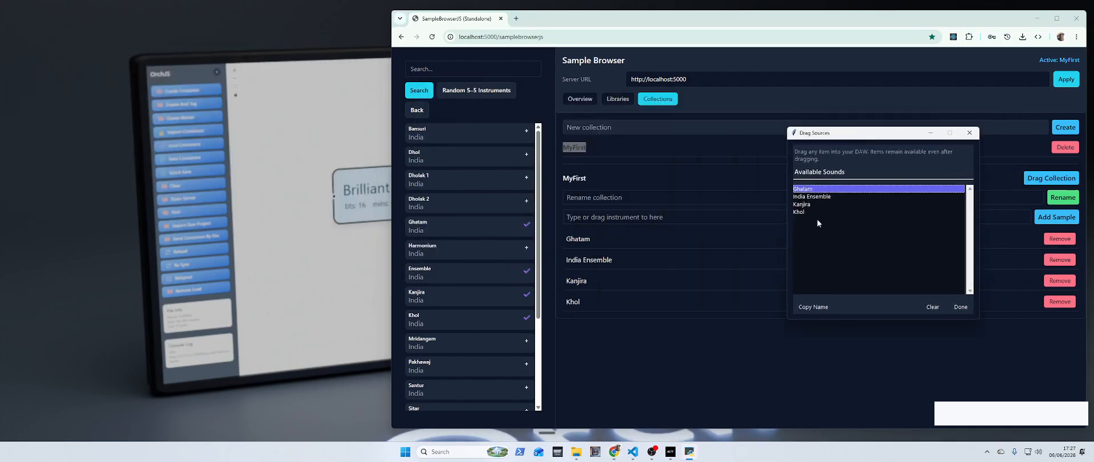
{"action": "left_click", "coordinate": [818, 211], "text": "shift"}
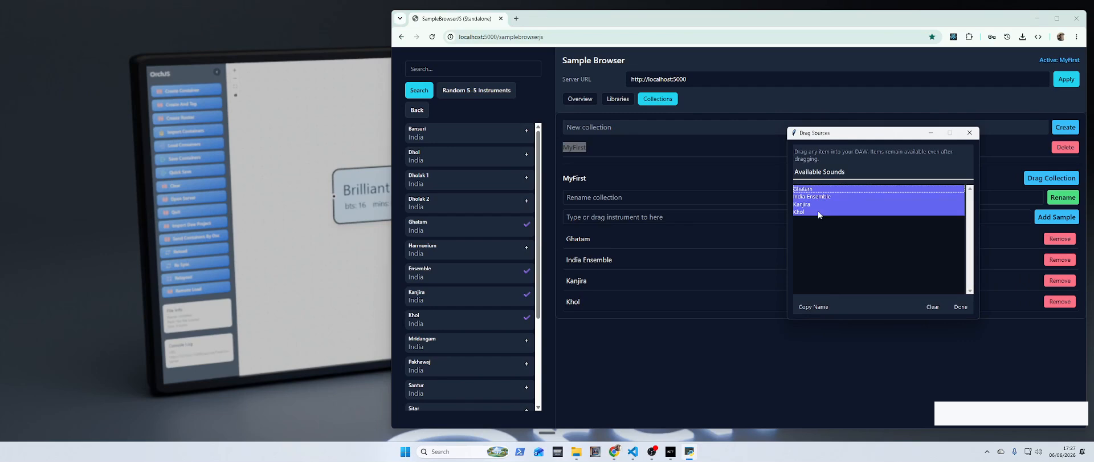
Step: Switch to Kontakt 8 and drag the selected sounds into its instrument rack
{"action": "left_click", "coordinate": [671, 451]}
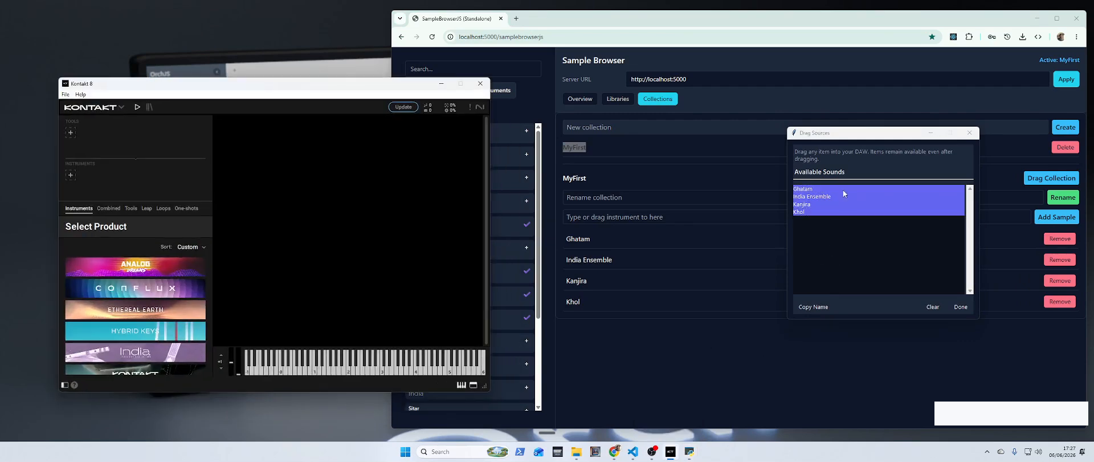
{"action": "left_click_drag", "start_coordinate": [843, 189], "coordinate": [611, 239]}
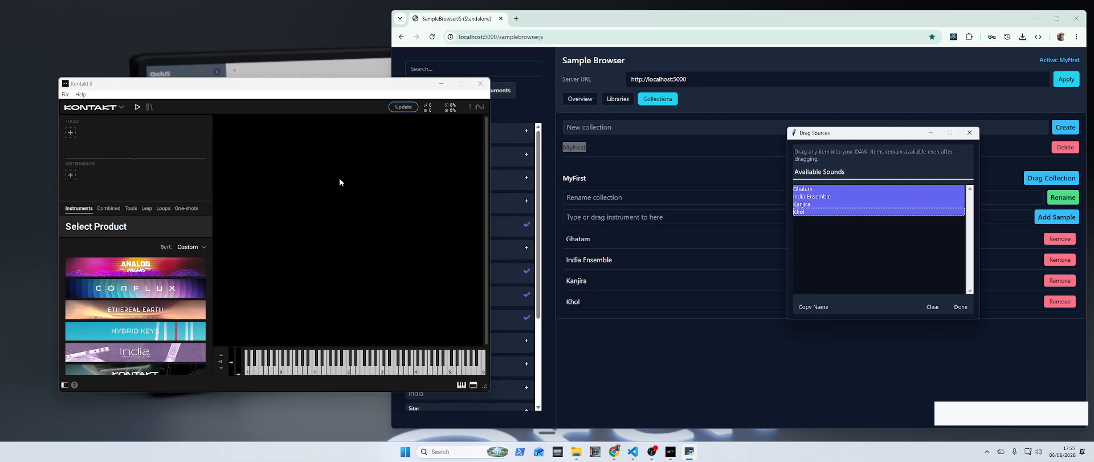
{"action": "left_click_drag", "start_coordinate": [482, 296], "coordinate": [484, 120]}
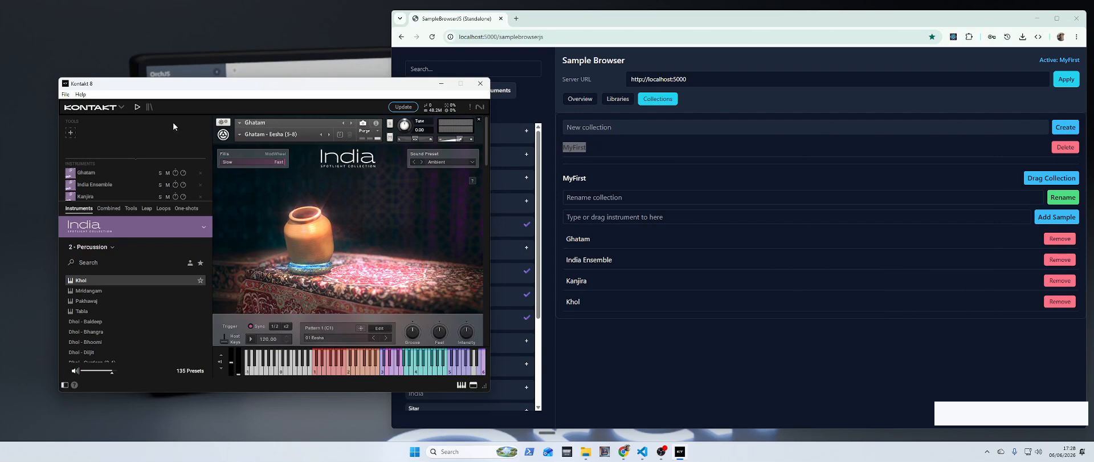
Step: Enable the Orch output MIDI input port in Kontakt's Options and close the dialog
{"action": "left_click", "coordinate": [65, 94]}
{"action": "left_click", "coordinate": [88, 108]}
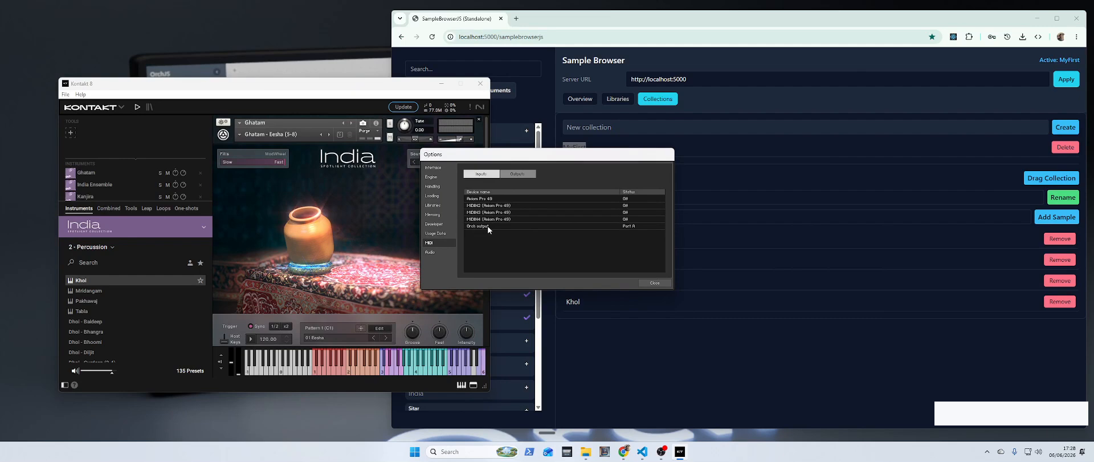
{"action": "left_click", "coordinate": [631, 227]}
{"action": "left_click", "coordinate": [644, 242]}
{"action": "left_click", "coordinate": [658, 283]}
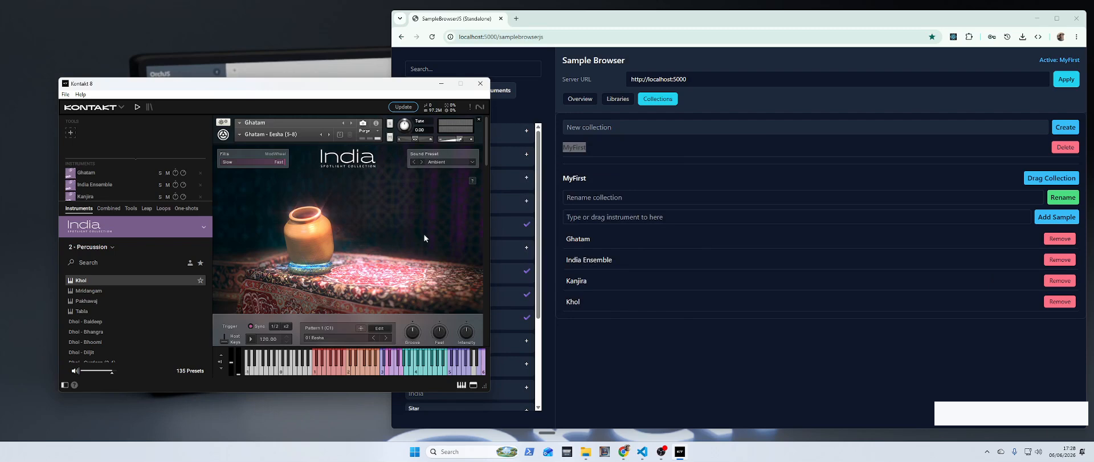
Step: Return to the Orch home page and open Edit Bridge Data
{"action": "left_click", "coordinate": [670, 340]}
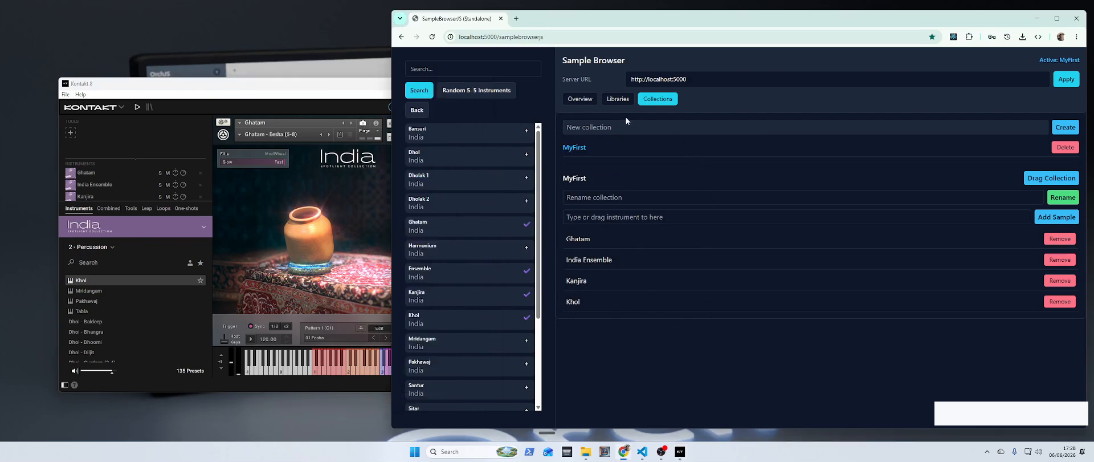
{"action": "left_click", "coordinate": [401, 36]}
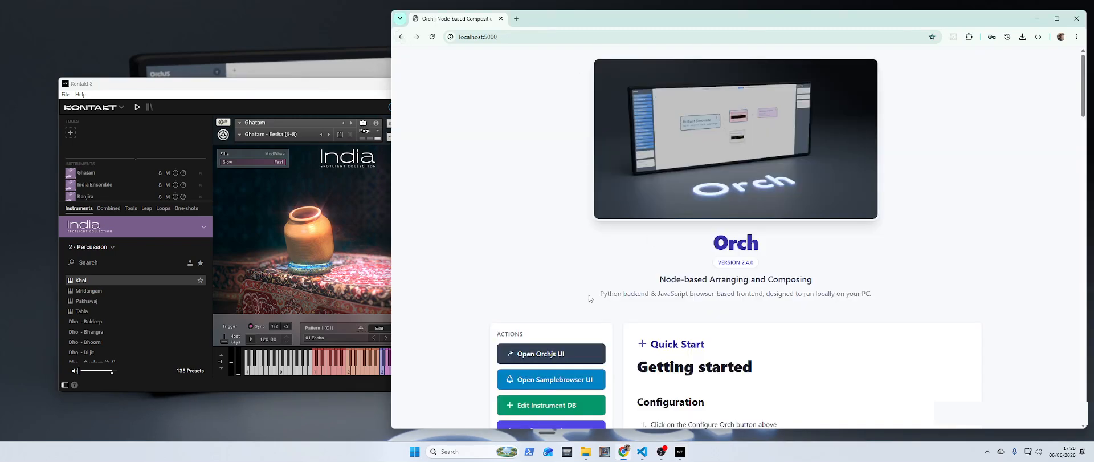
{"action": "scroll", "coordinate": [451, 280], "scroll_direction": "down", "scroll_amount": 1}
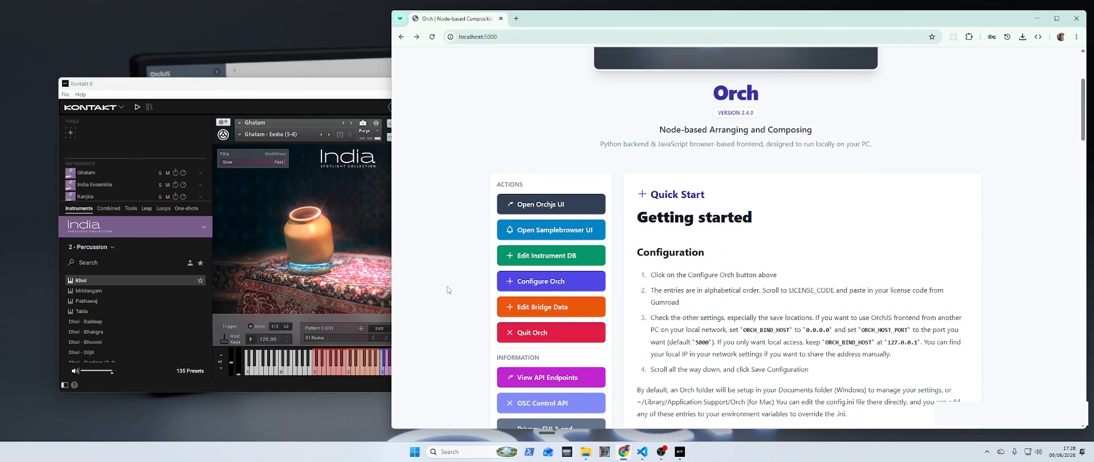
{"action": "left_click", "coordinate": [558, 308]}
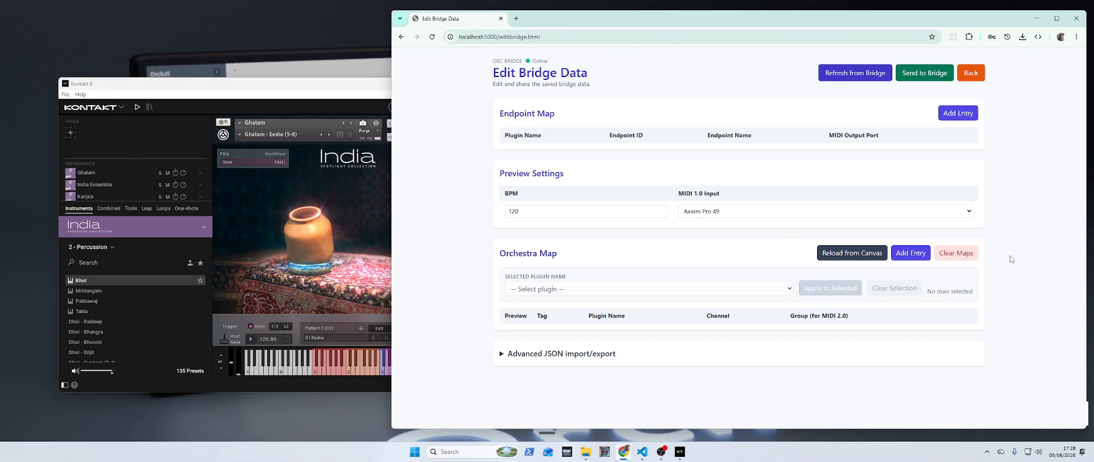
Step: Add an endpoint entry named Kontakt with MIDI output port Orch output, and send it to the bridge
{"action": "left_click", "coordinate": [958, 113]}
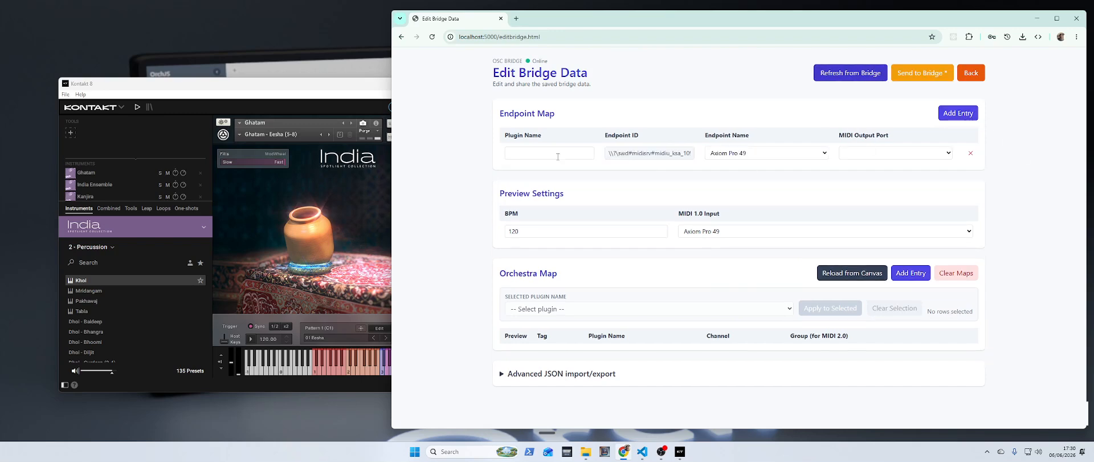
{"action": "left_click", "coordinate": [545, 155]}
{"action": "type", "text": "Kontakt"}
{"action": "left_click", "coordinate": [863, 154]}
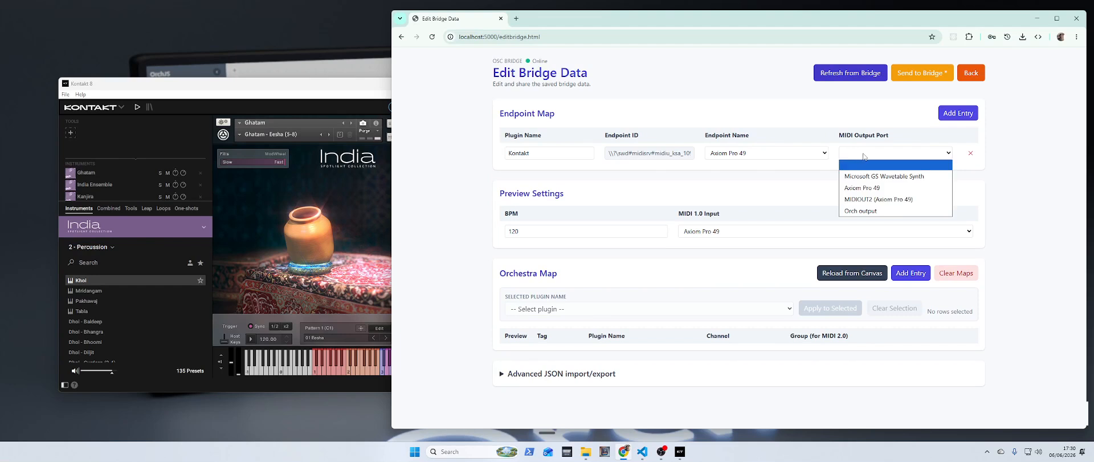
{"action": "left_click", "coordinate": [881, 210]}
{"action": "left_click", "coordinate": [927, 77]}
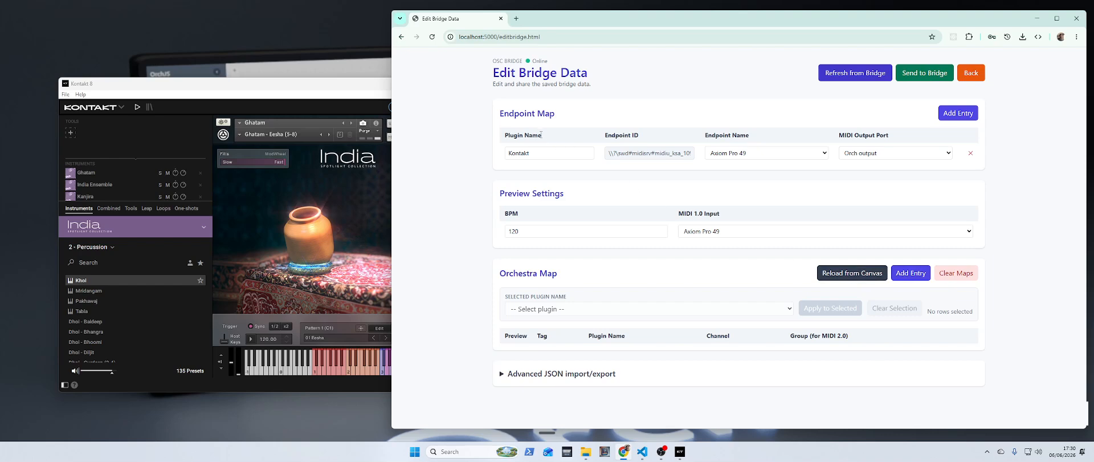
Step: Open the OrchJS UI and import the MyFirst collection onto the canvas
{"action": "left_click", "coordinate": [401, 37]}
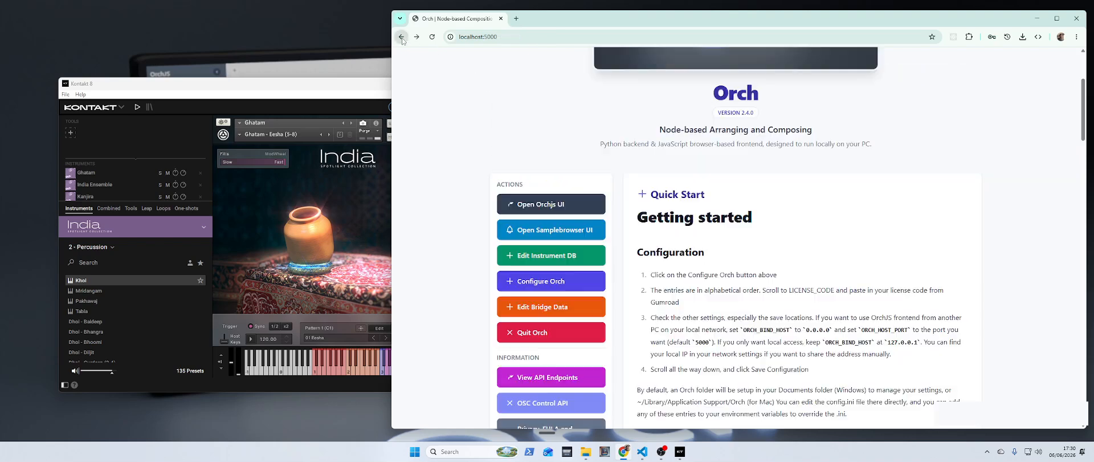
{"action": "left_click", "coordinate": [552, 204]}
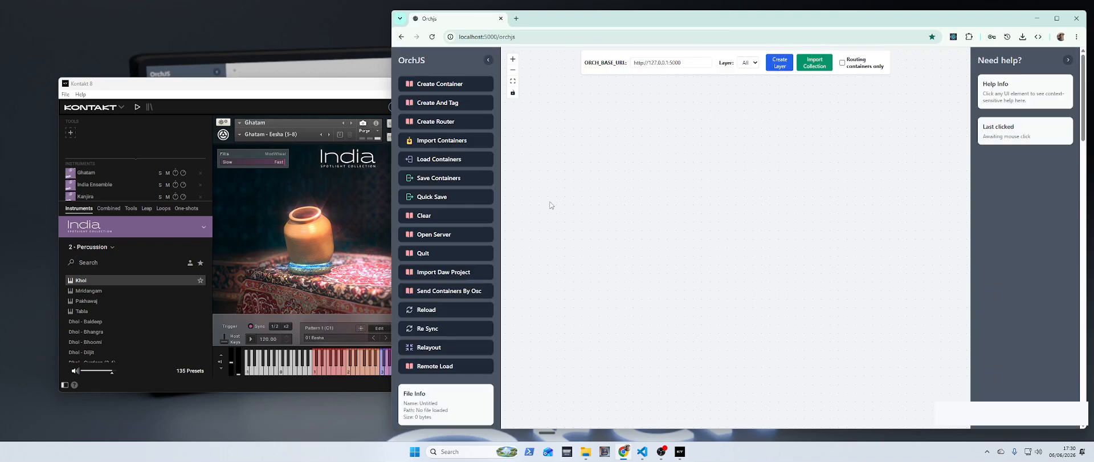
{"action": "left_click", "coordinate": [818, 67]}
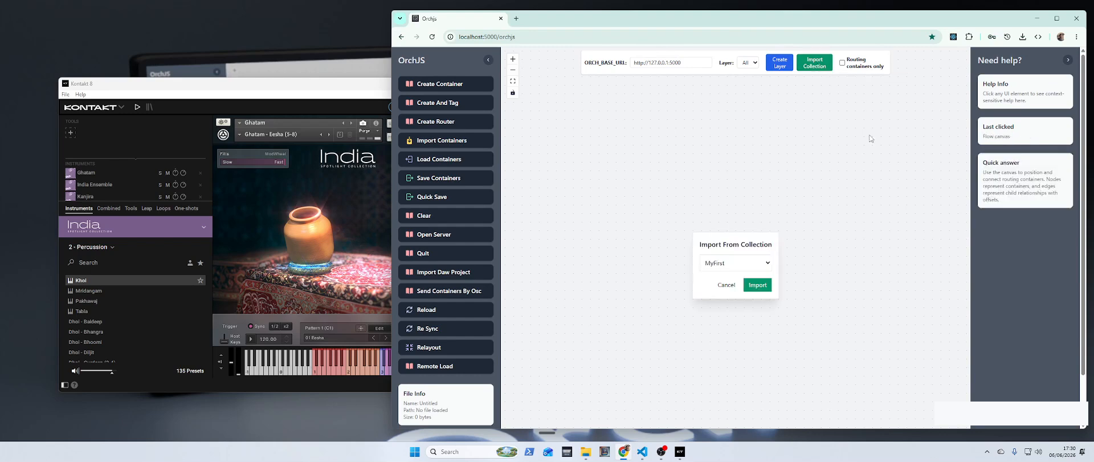
{"action": "left_click", "coordinate": [748, 264]}
{"action": "left_click", "coordinate": [742, 264]}
{"action": "left_click", "coordinate": [742, 264]}
{"action": "left_click", "coordinate": [743, 264]}
{"action": "left_click", "coordinate": [758, 285]}
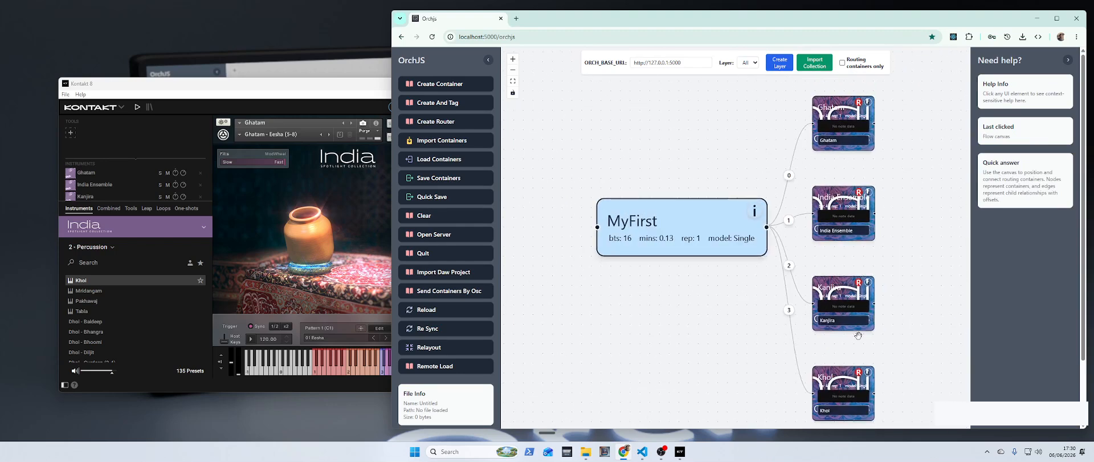
{"action": "left_click_drag", "start_coordinate": [741, 315], "coordinate": [722, 311]}
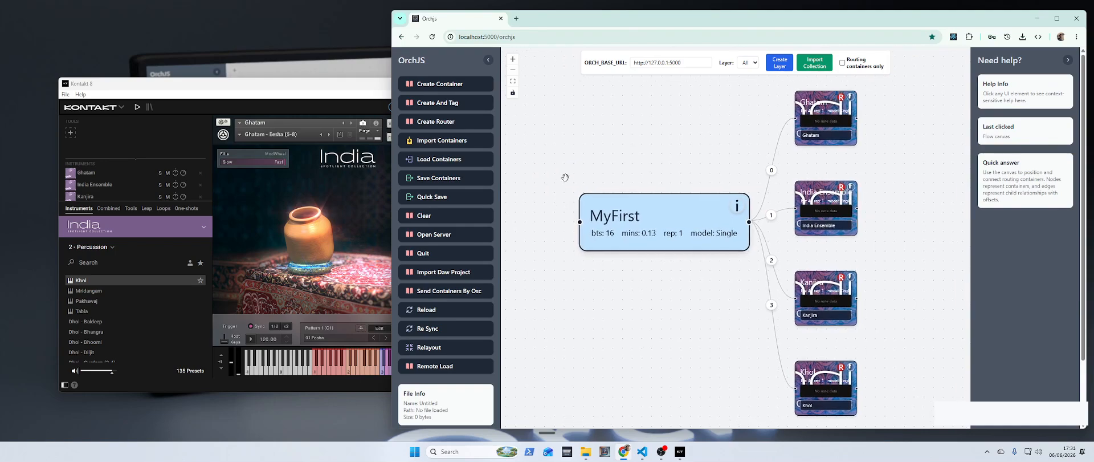
Step: Open Edit Bridge Data again and reload the orchestra map from the canvas
{"action": "left_click", "coordinate": [402, 38]}
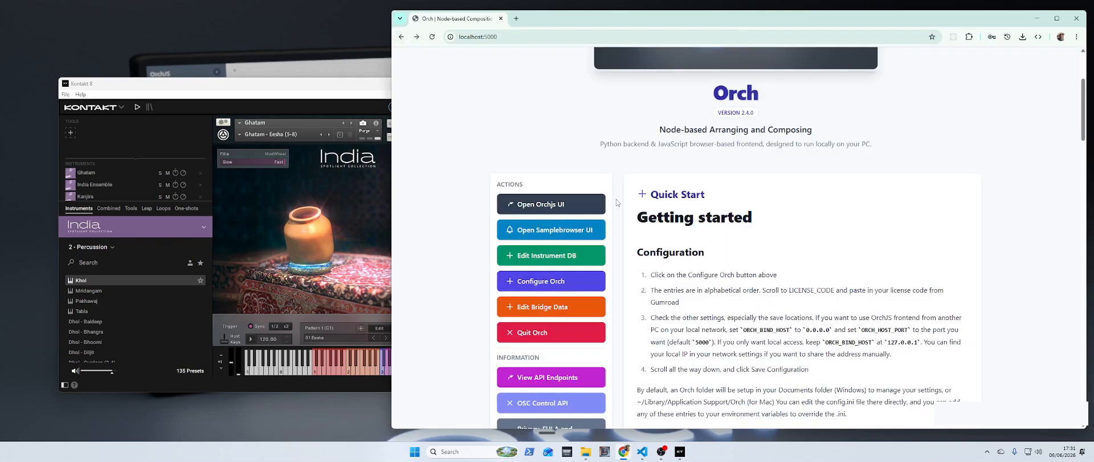
{"action": "left_click", "coordinate": [552, 311]}
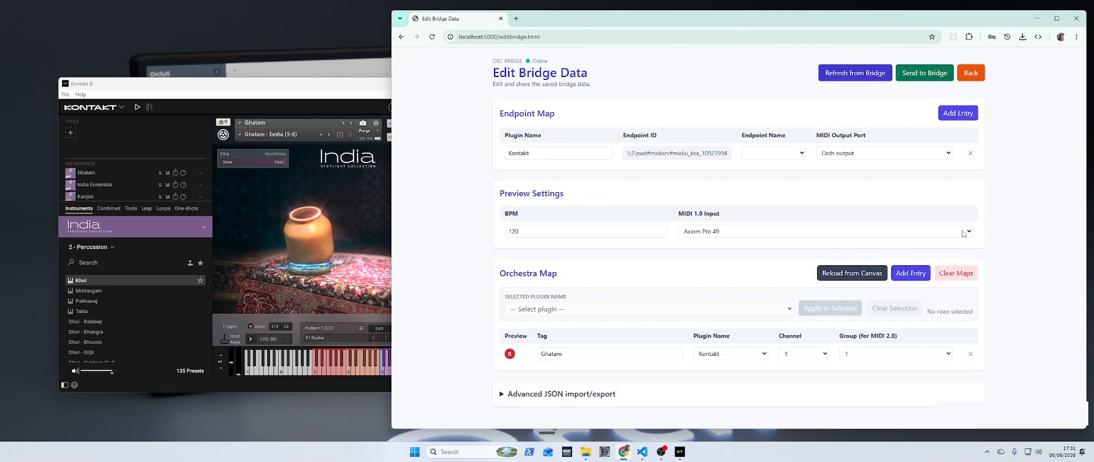
{"action": "left_click", "coordinate": [861, 276]}
{"action": "scroll", "coordinate": [647, 302], "scroll_direction": "down", "scroll_amount": 1}
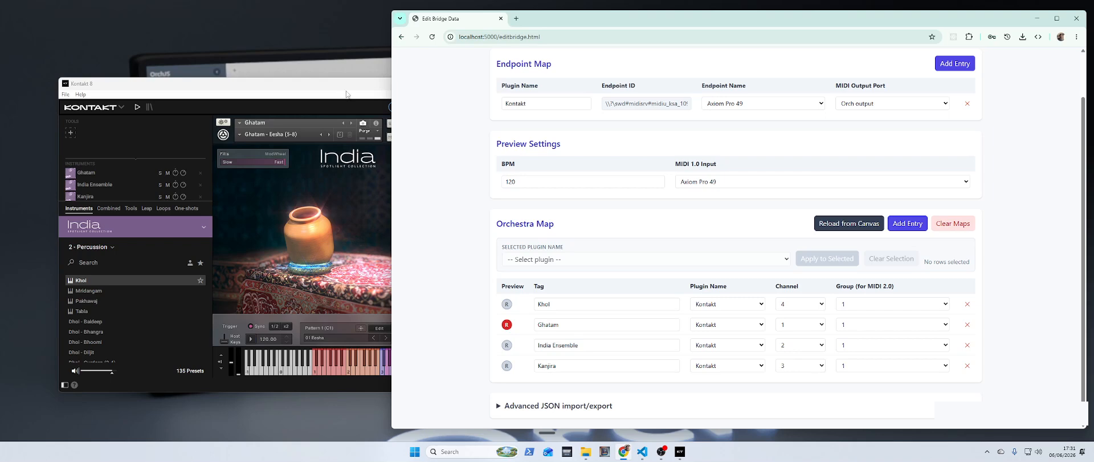
Step: Scroll through Kontakt's instrument rack to check each loaded India instrument against the orchestra map
{"action": "left_click", "coordinate": [341, 85]}
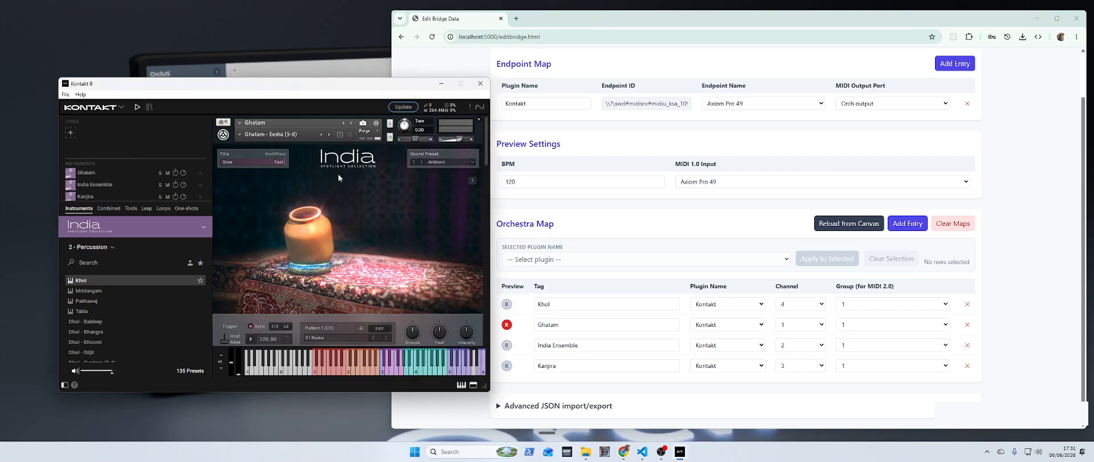
{"action": "left_click_drag", "start_coordinate": [490, 138], "coordinate": [501, 120]}
{"action": "left_click_drag", "start_coordinate": [482, 154], "coordinate": [497, 197]}
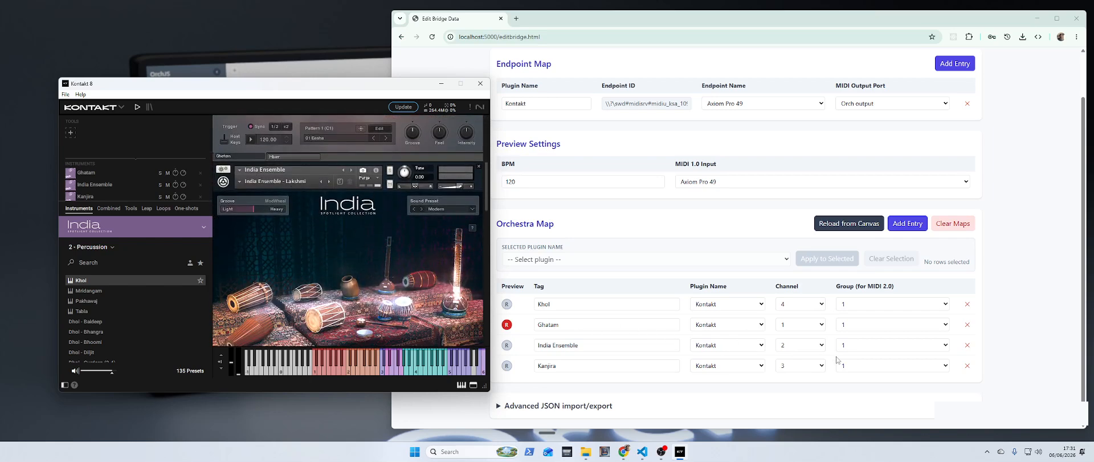
{"action": "left_click_drag", "start_coordinate": [487, 179], "coordinate": [488, 229]}
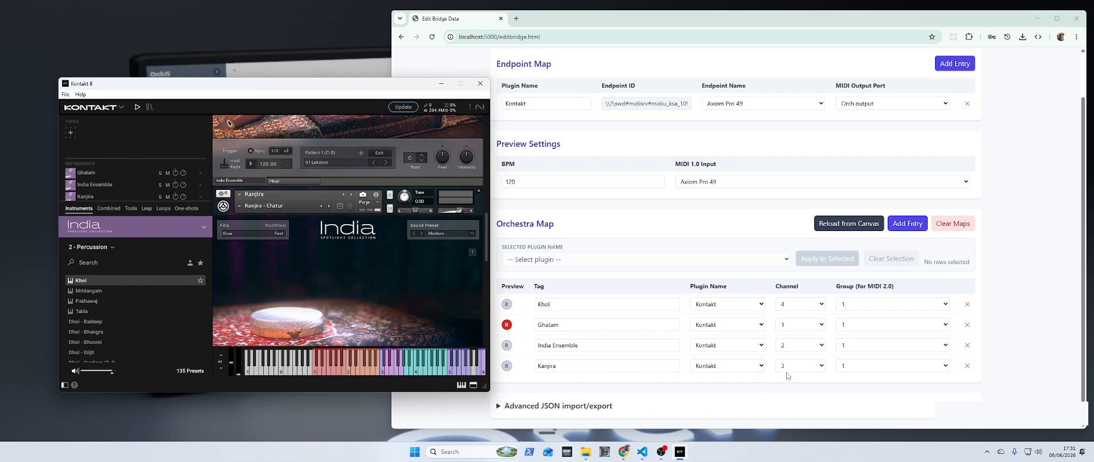
{"action": "left_click_drag", "start_coordinate": [488, 231], "coordinate": [483, 275]}
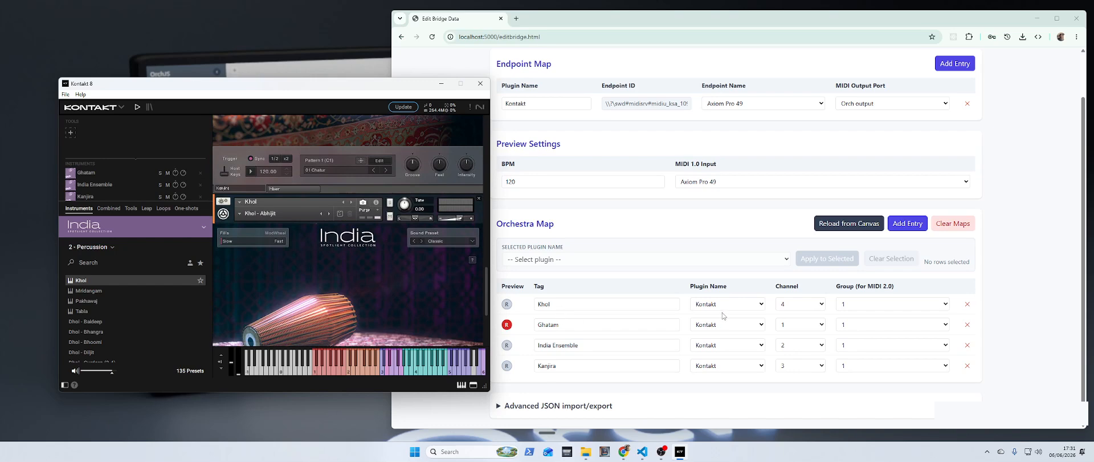
{"action": "left_click", "coordinate": [1000, 233]}
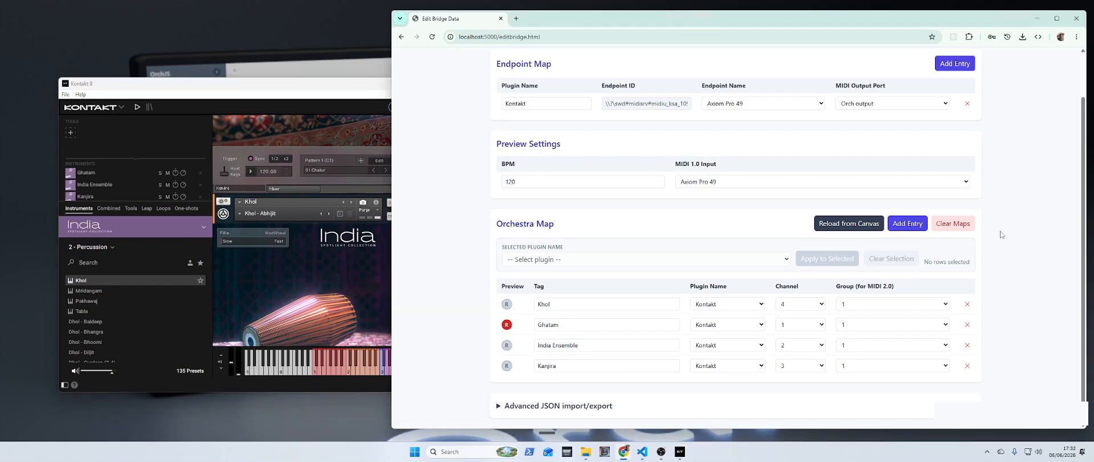
{"action": "scroll", "coordinate": [459, 60], "scroll_direction": "up", "scroll_amount": 2}
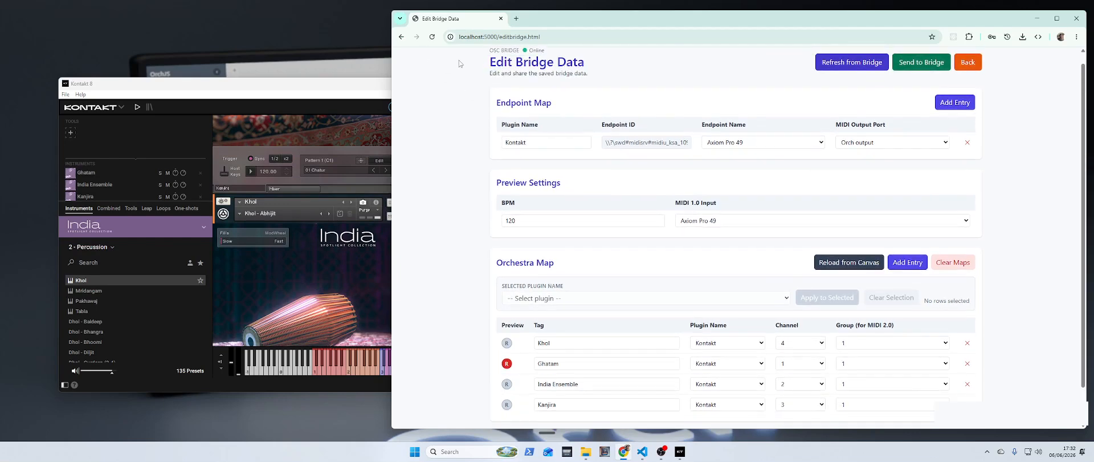
Step: Go back to the OrchJS canvas and select each of the four instrument containers in turn
{"action": "left_click", "coordinate": [969, 61]}
{"action": "scroll", "coordinate": [512, 281], "scroll_direction": "down", "scroll_amount": 2}
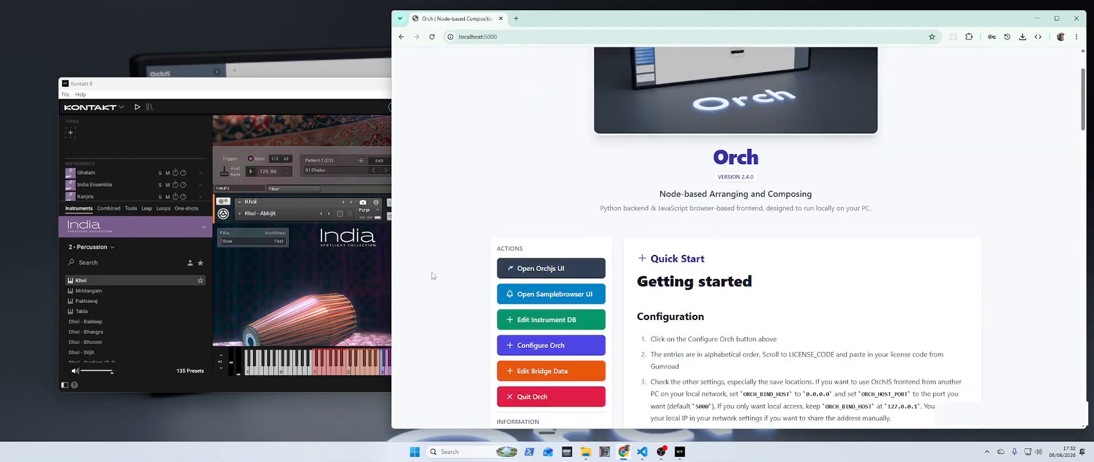
{"action": "left_click", "coordinate": [548, 270]}
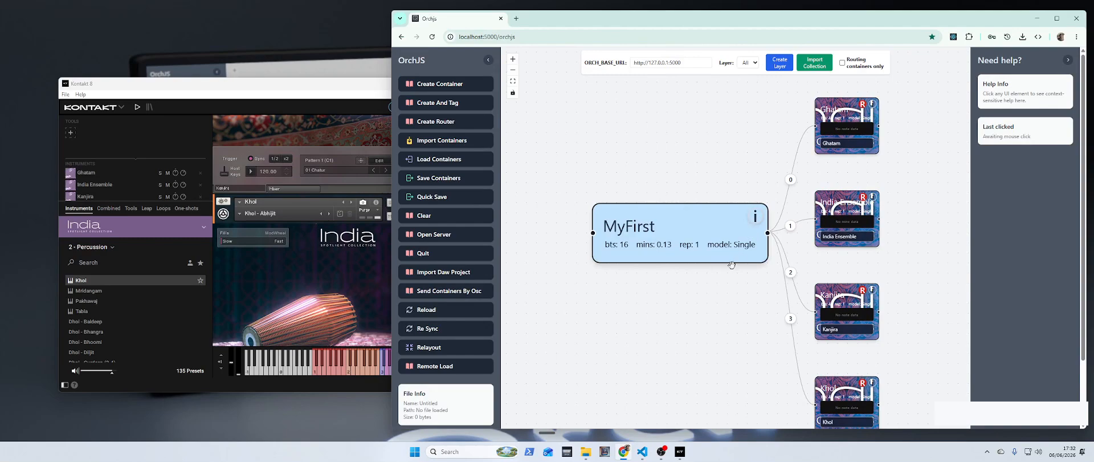
{"action": "left_click_drag", "start_coordinate": [726, 296], "coordinate": [667, 278]}
{"action": "scroll", "coordinate": [685, 280], "scroll_direction": "down", "scroll_amount": 1}
{"action": "left_click", "coordinate": [768, 137]}
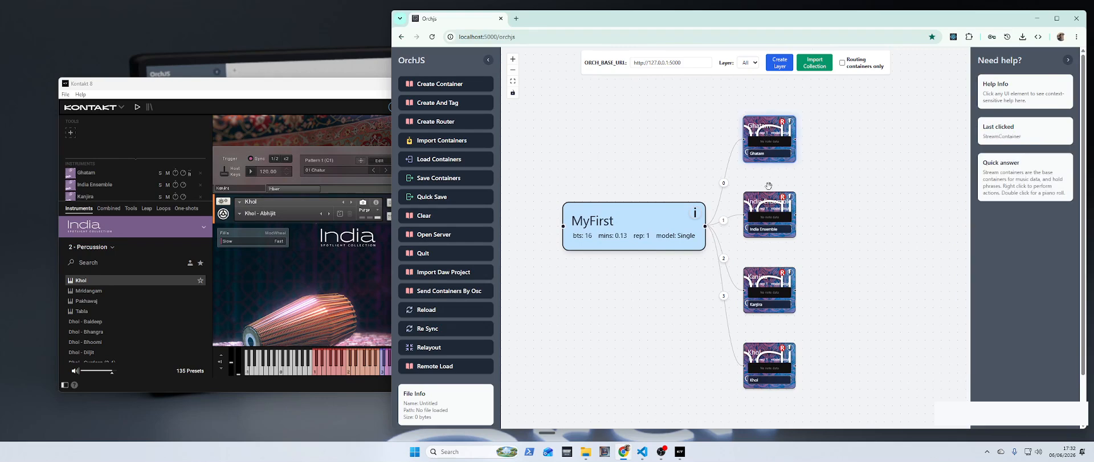
{"action": "left_click", "coordinate": [770, 208]}
{"action": "left_click", "coordinate": [782, 280]}
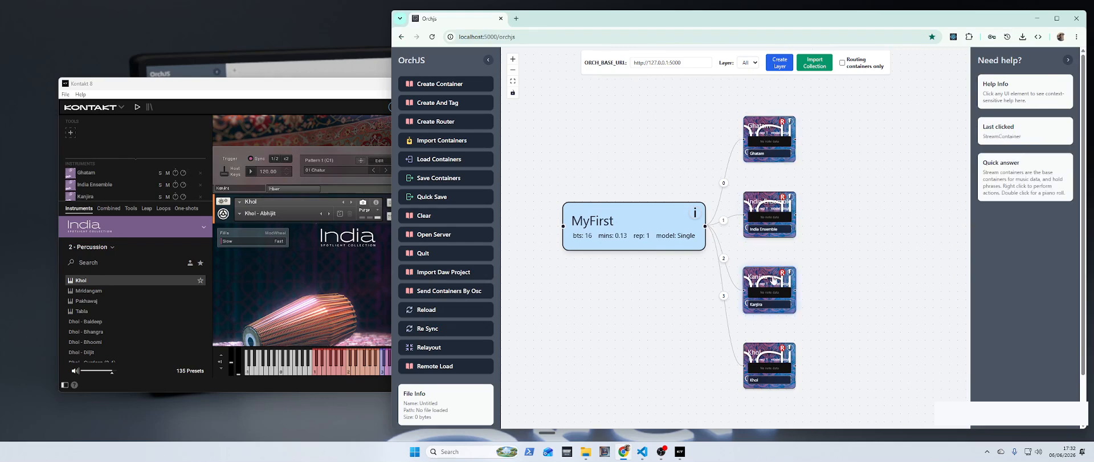
{"action": "left_click", "coordinate": [769, 353]}
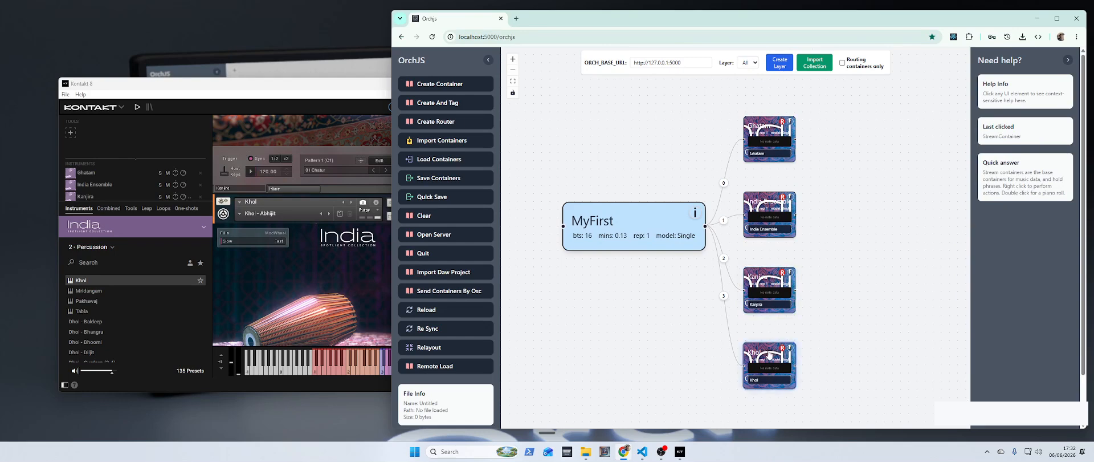